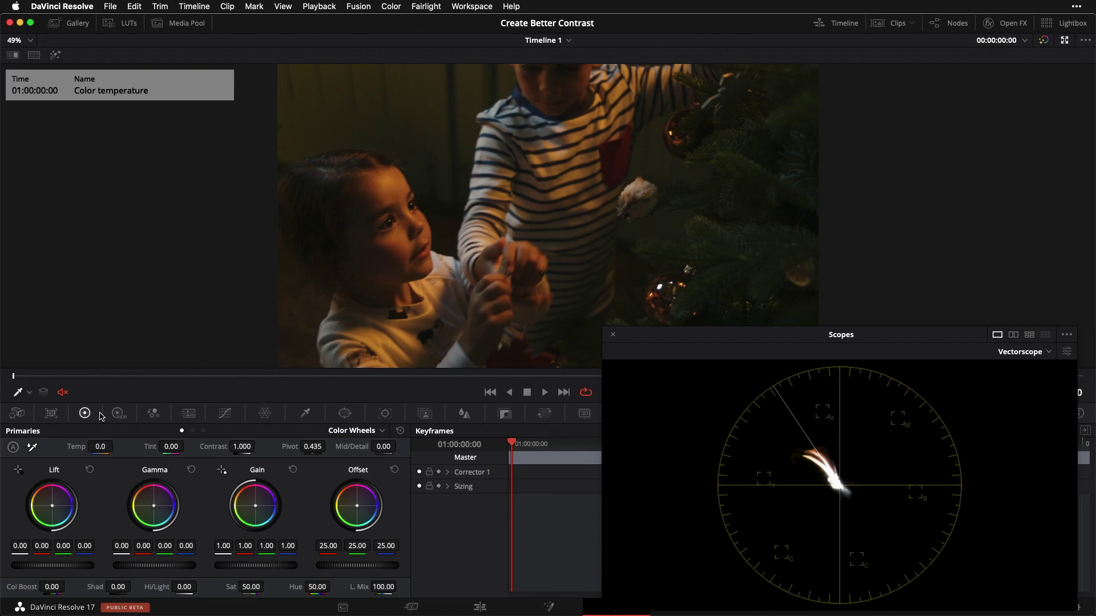
Step: Lower the Christmas-tree clip's colour temperature strongly, down to -1080
drag(102, 447, 51, 446)
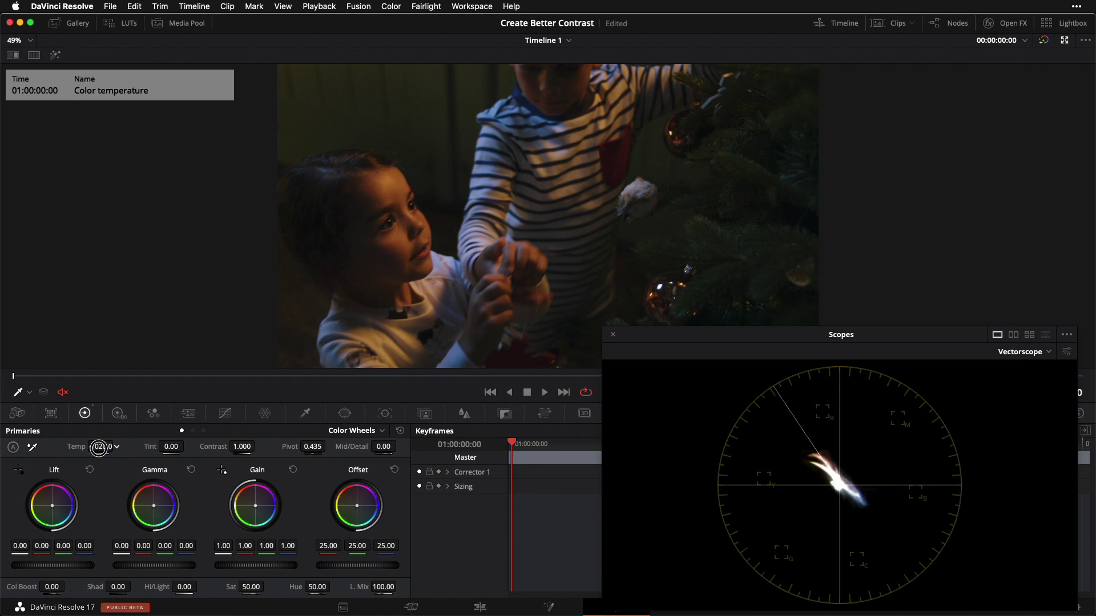
mouse_move(98, 446)
mouse_down()
mouse_move(82, 446)
mouse_move(100, 443)
mouse_up()
Step: Warm the Christmas clip briefly to 170, then cool it back to a -930 temperature
drag(101, 447, 143, 436)
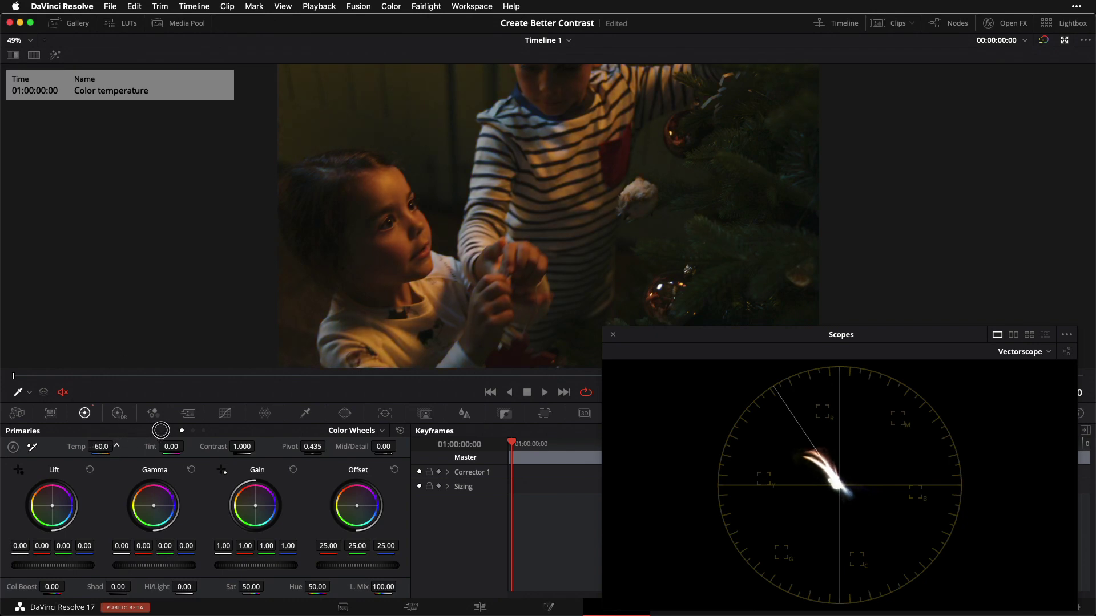
drag(160, 430, 206, 398)
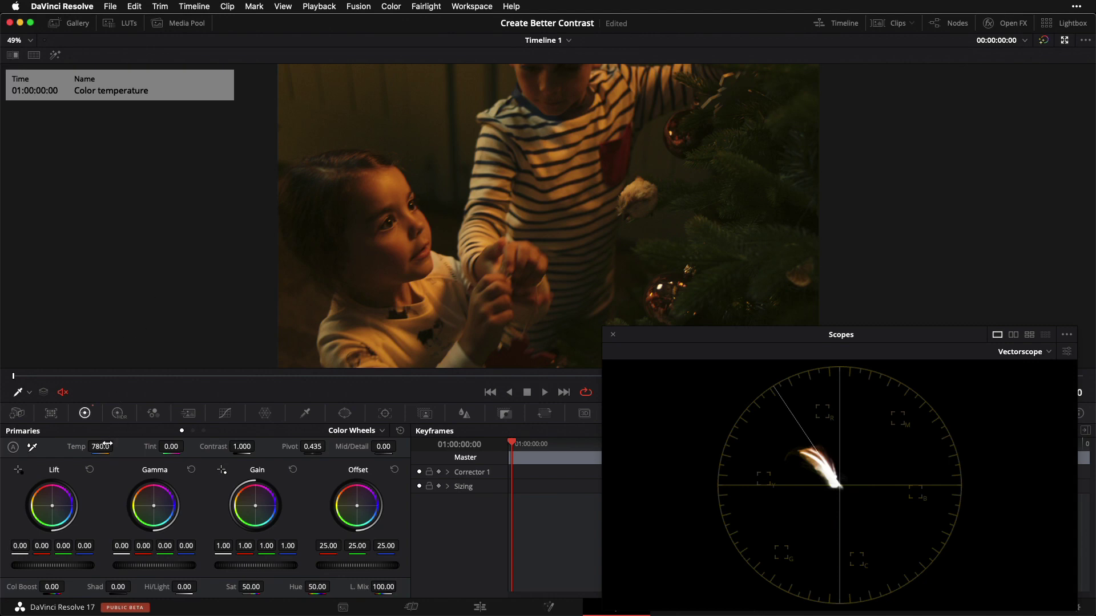
mouse_move(107, 446)
mouse_down()
mouse_move(67, 458)
mouse_move(12, 448)
mouse_move(91, 448)
mouse_move(55, 452)
mouse_move(130, 422)
mouse_move(56, 414)
mouse_move(65, 412)
mouse_up()
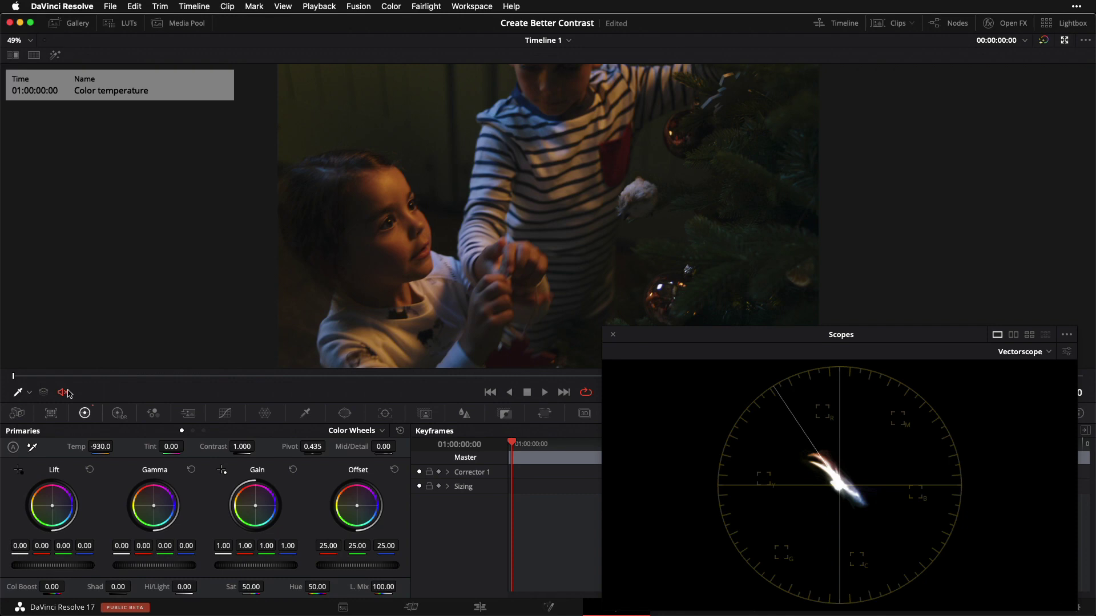
Step: Restore the gallery, select the night-time portrait clip 02, and enlarge the viewer
key(alt+f)
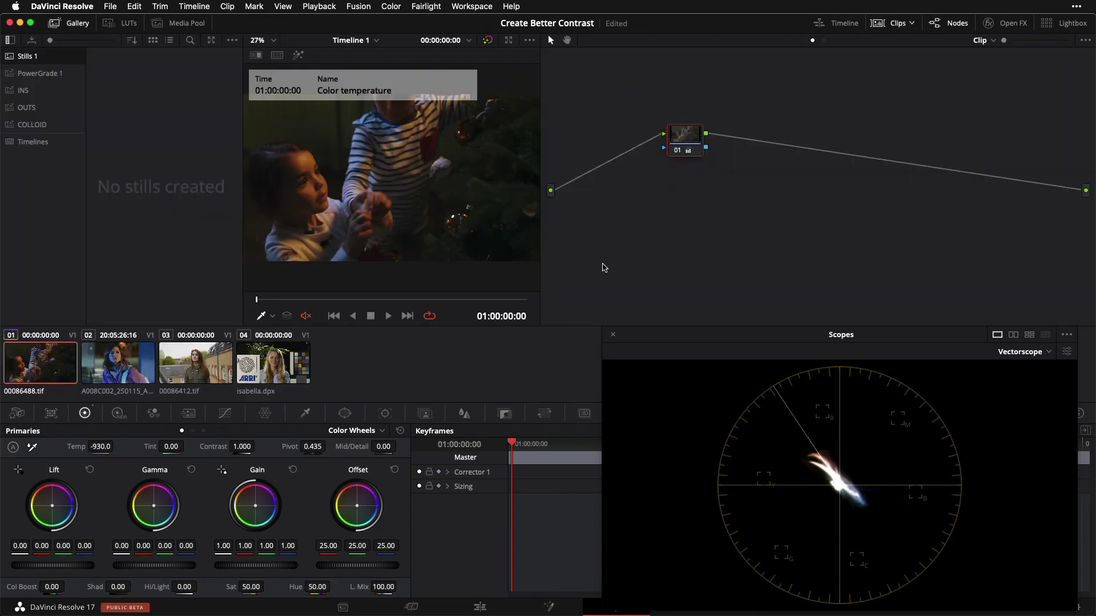
key(Down)
key(alt+f)
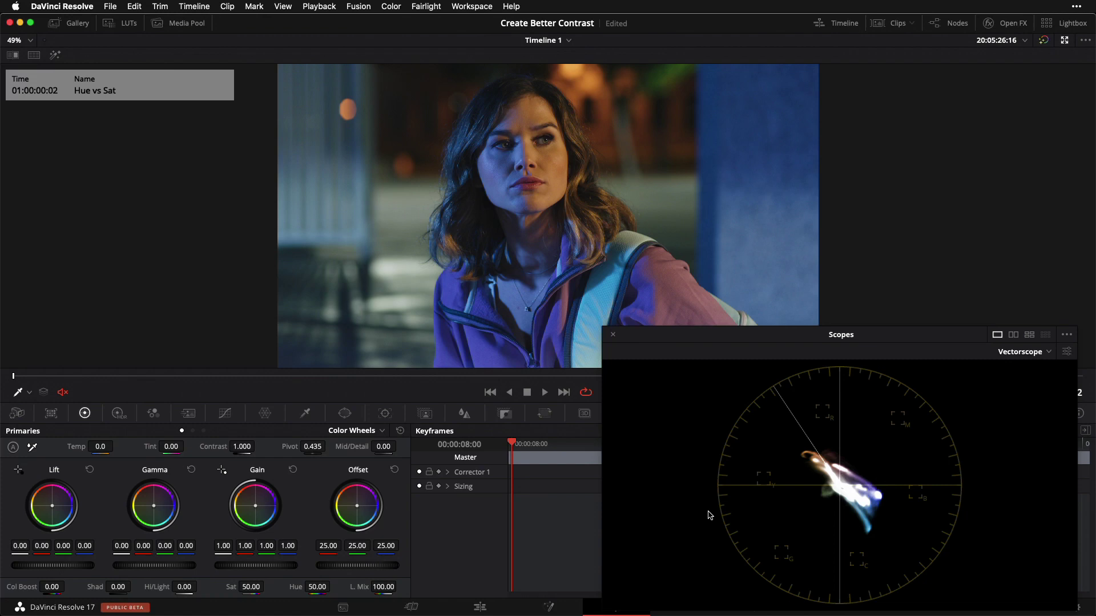
Step: Bring up the Hue Vs Sat curve for the night portrait
click(227, 415)
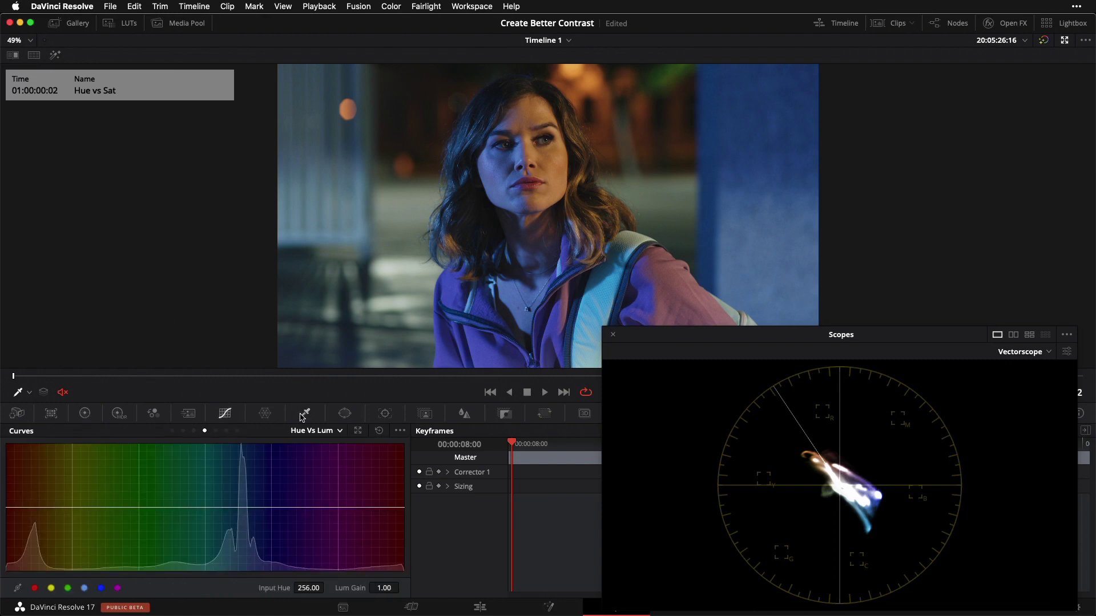
click(305, 432)
click(333, 472)
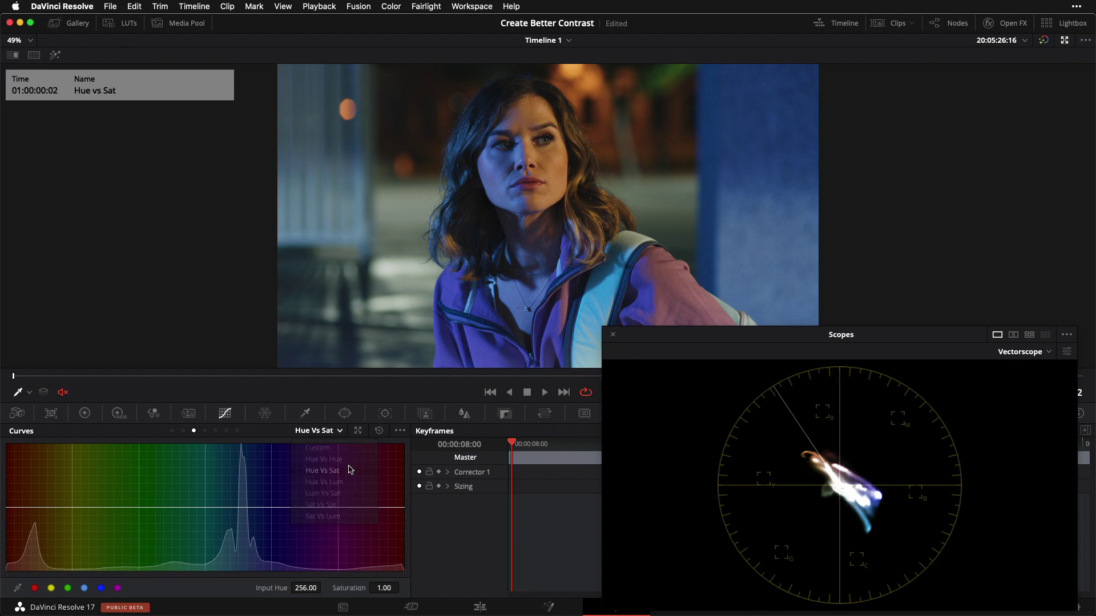
scroll(425, 247, up, 5)
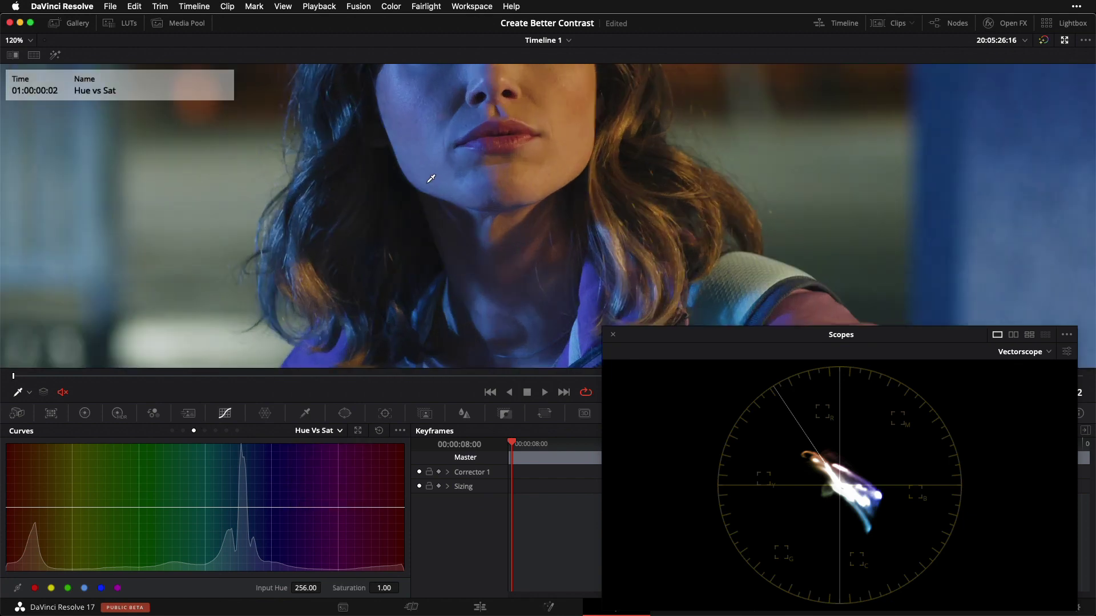
scroll(384, 293, up, 1)
scroll(405, 248, up, 1)
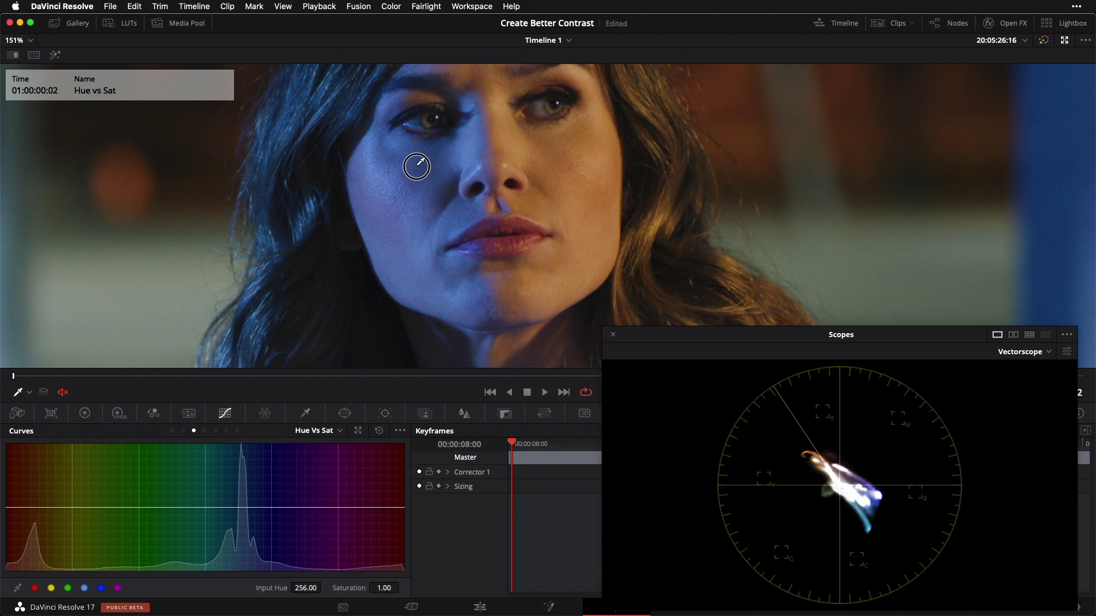
Step: Sample the cheek hue and dip hue 119.52 to saturation 0.73, comparing with bypass
click(453, 164)
drag(266, 509, 215, 508)
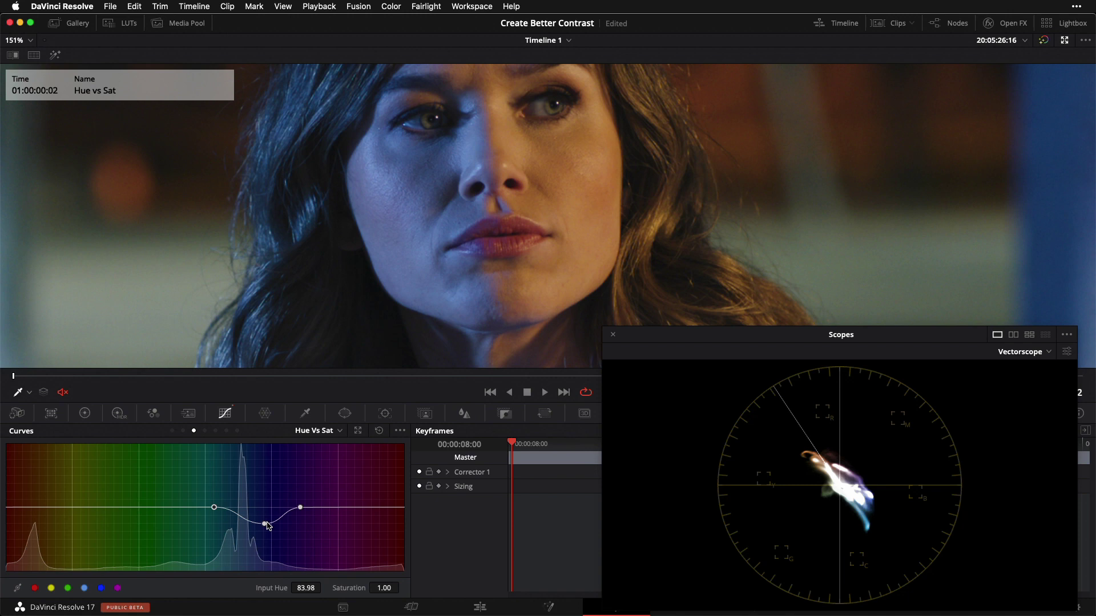
drag(265, 524, 255, 526)
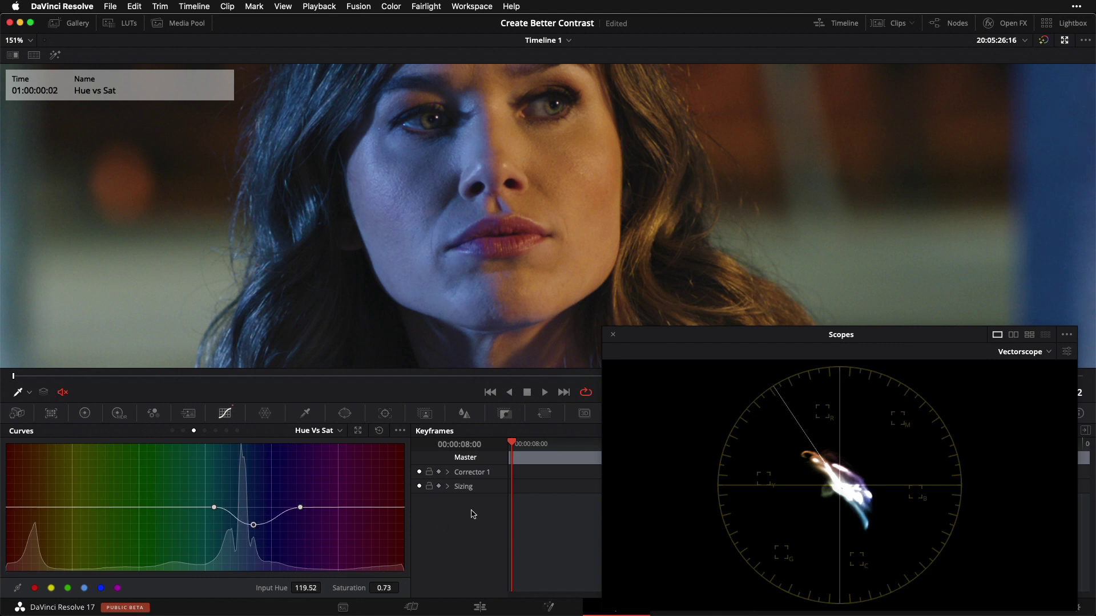
key(ctrl+d)
key(ctrl+d)
key(shift+z)
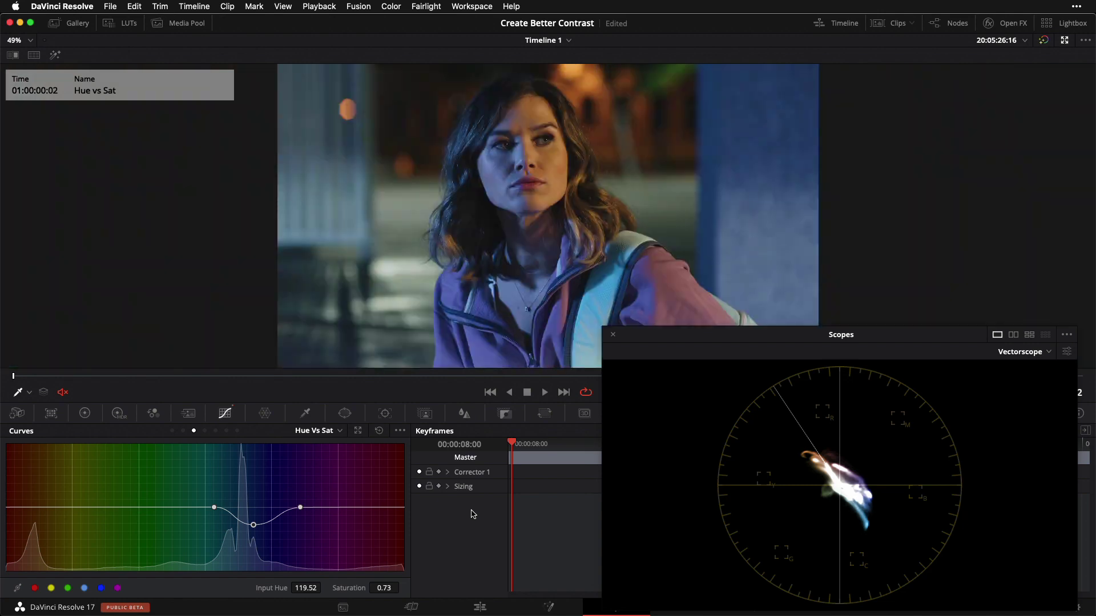
Step: Compare the Hue vs Sat grade once more, then restore gallery, clips and nodes
key(ctrl+d)
key(ctrl+d)
key(alt+f)
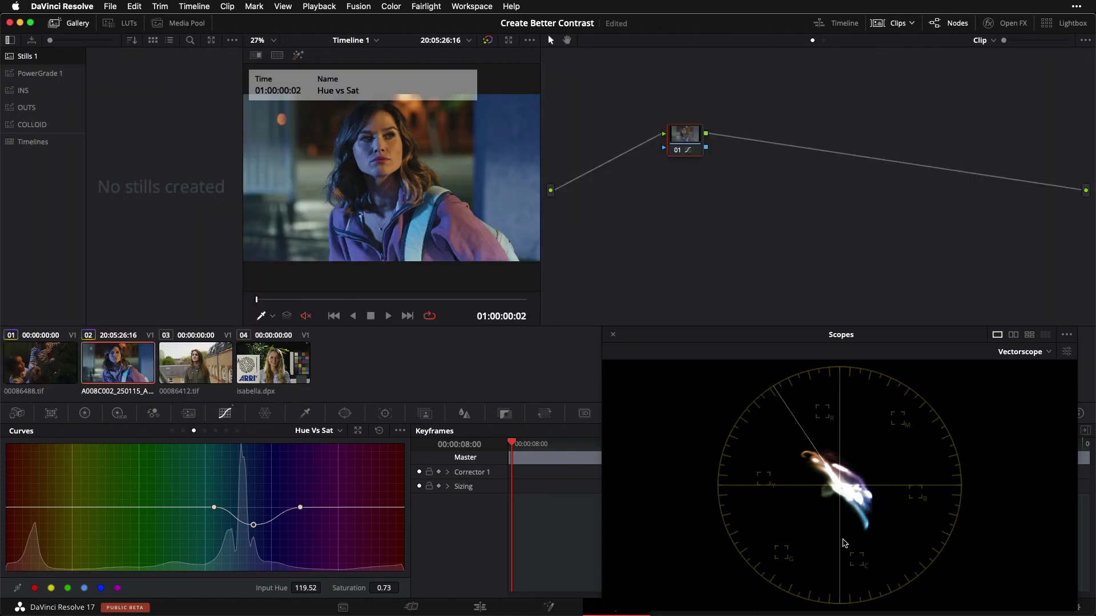
Step: Select the third clip, the woman by brick houses, and switch to the Hue Vs Hue curve
click(216, 368)
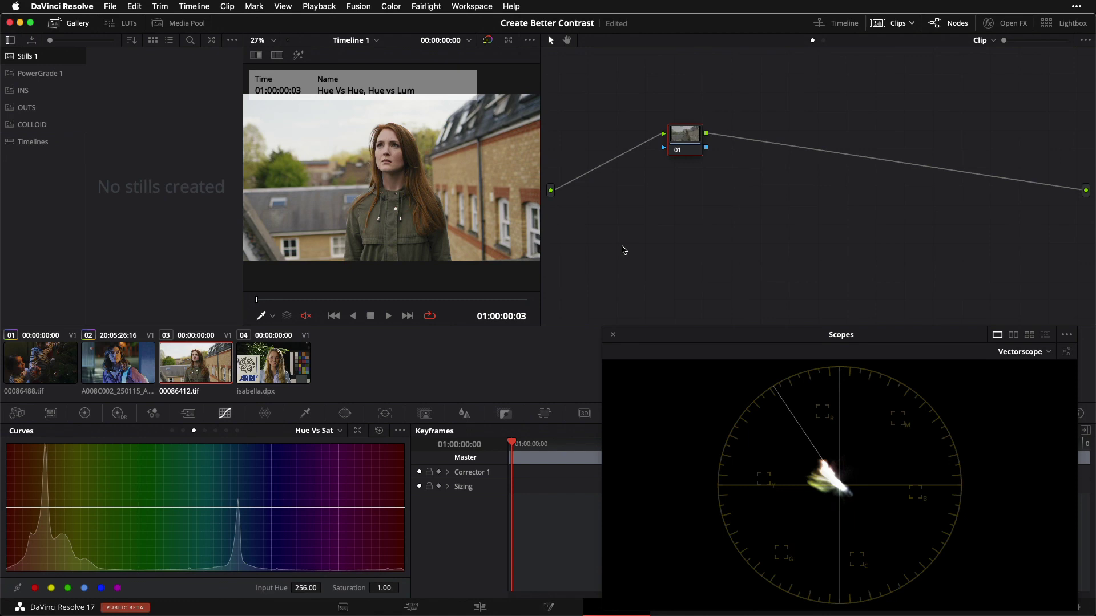
click(340, 431)
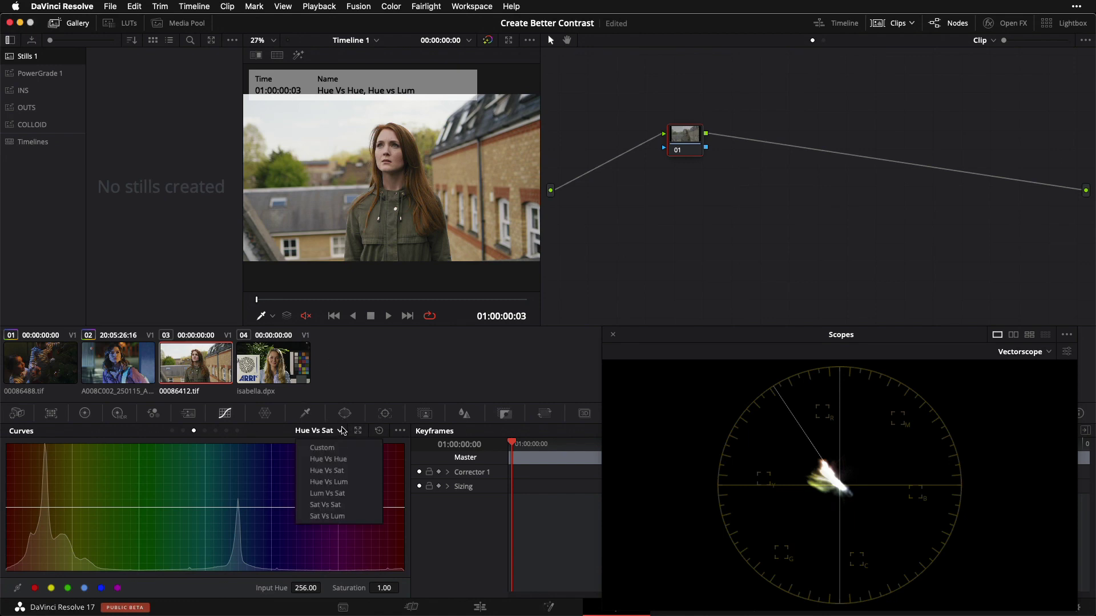
click(337, 459)
Step: Frame her face and hair enlarged, sample the hair, and rotate that hue by 10.40
key(alt+f)
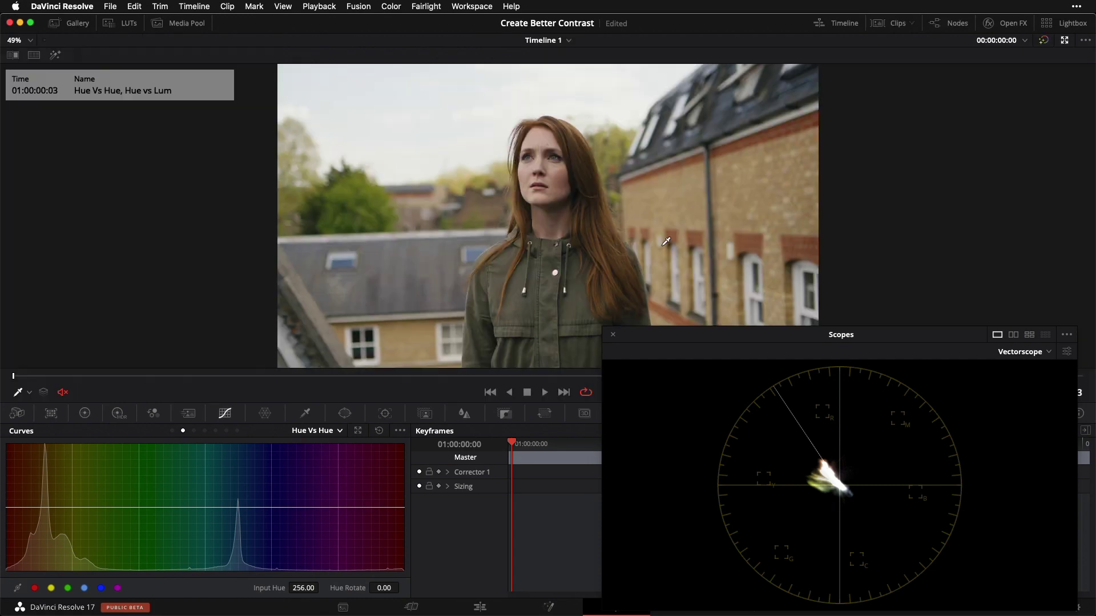
scroll(562, 278, up, 5)
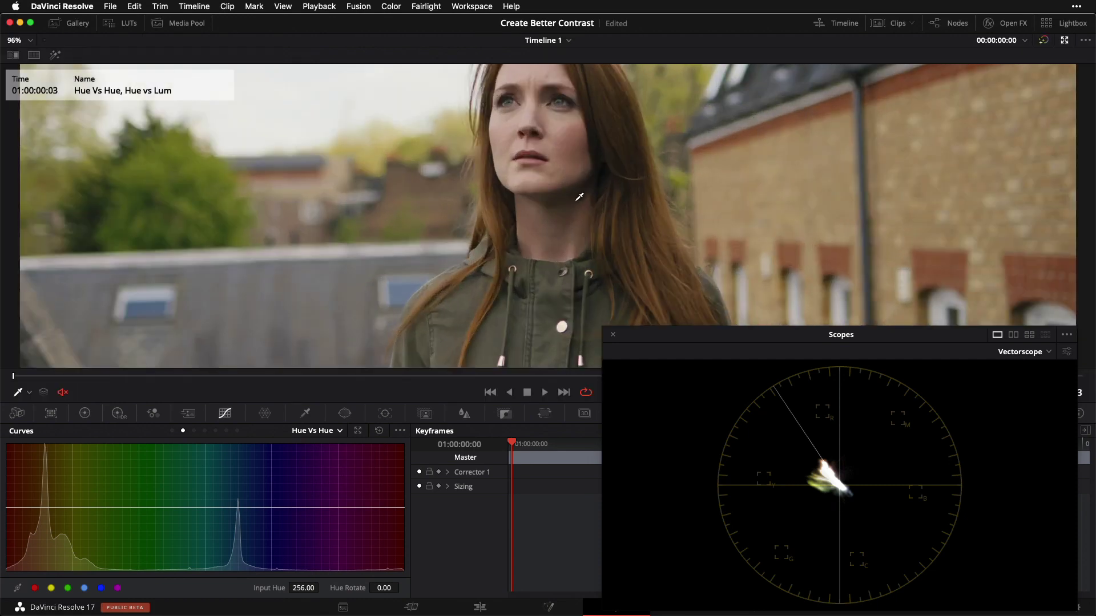
drag(579, 197, 367, 305)
scroll(402, 276, up, 2)
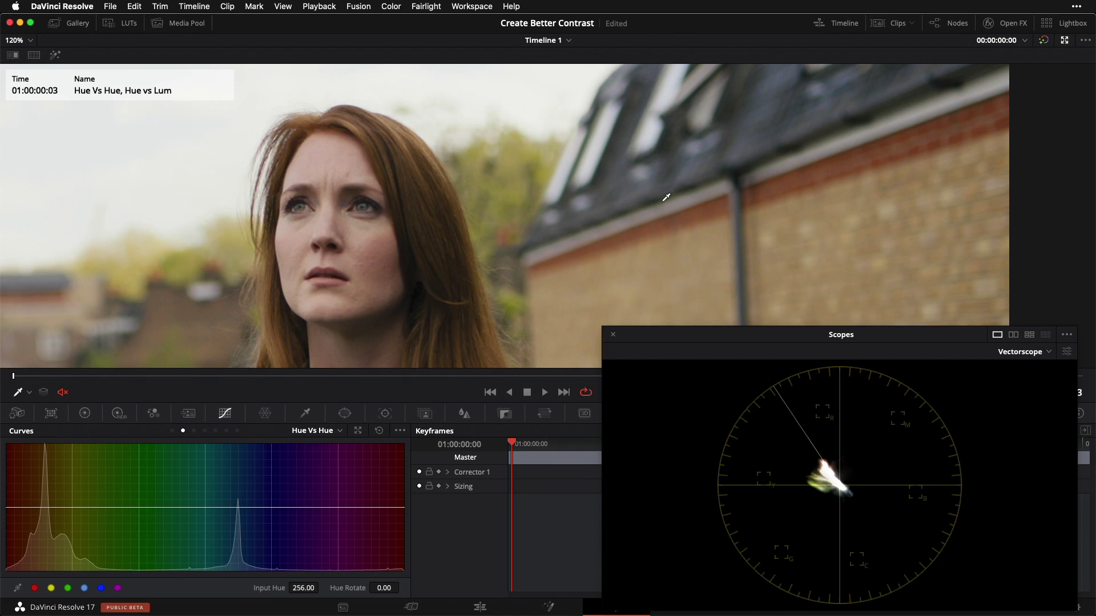
mouse_move(839, 152)
mouse_down()
mouse_move(856, 149)
mouse_move(832, 162)
mouse_up()
drag(31, 511, 29, 506)
key(shift+z)
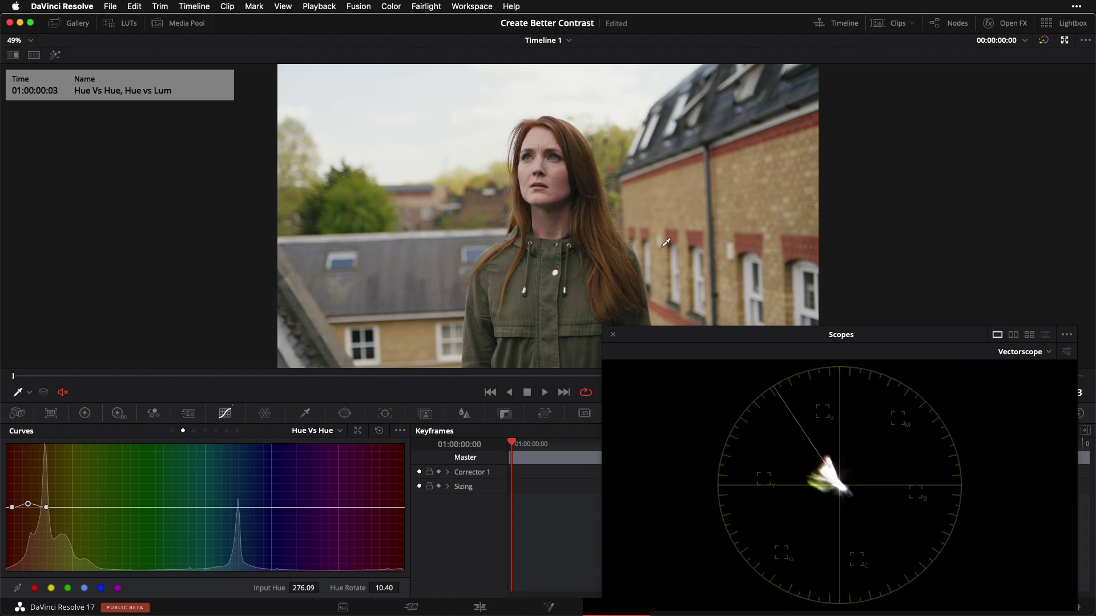
scroll(539, 182, up, 5)
drag(483, 233, 360, 300)
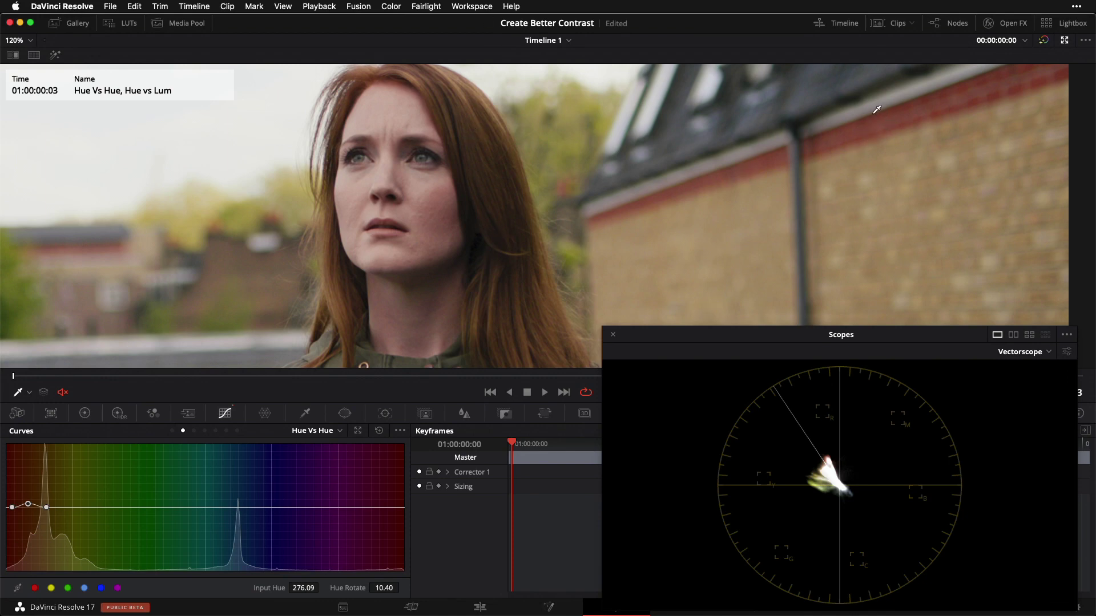
Step: Add a Hue Vs Lum curve sampled from the hair, lowering hue 277.12 to Lum Gain 0.72
click(334, 431)
click(335, 481)
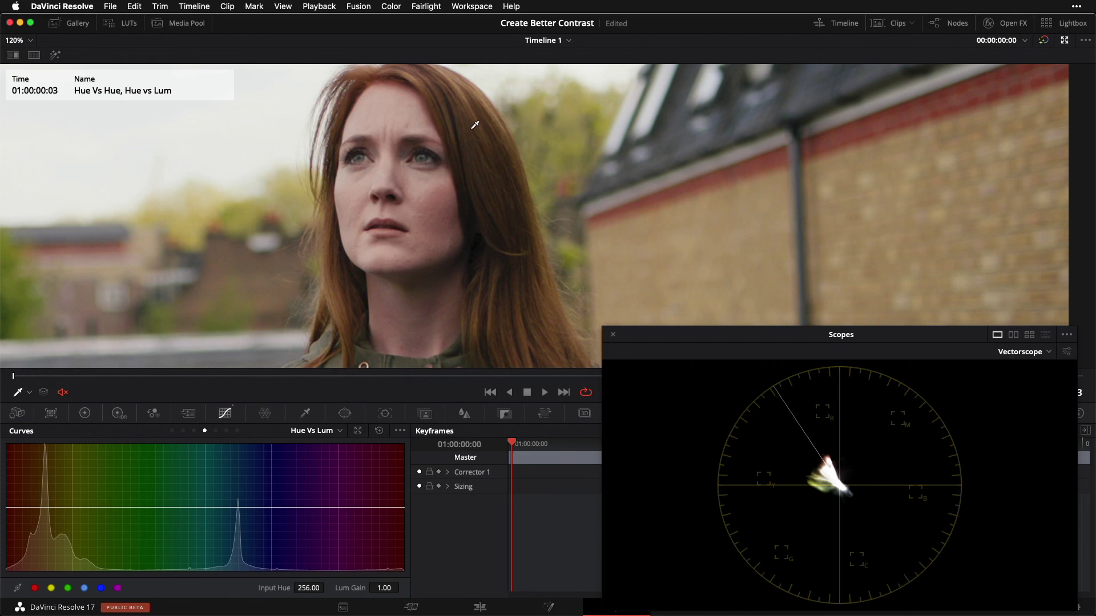
mouse_move(850, 133)
mouse_down()
mouse_move(891, 106)
mouse_move(844, 140)
mouse_move(873, 125)
mouse_up()
drag(28, 508, 29, 525)
key(shift+z)
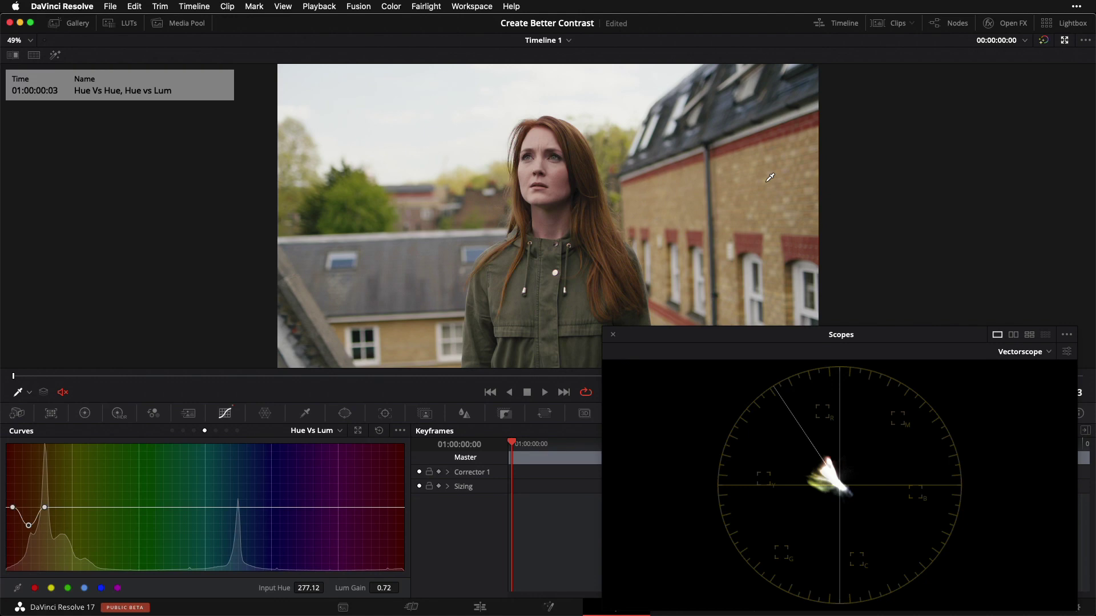
Step: Select the ARRI chart clip isabella.dpx, open its Color Warper, and enlarge the viewer
key(alt+f)
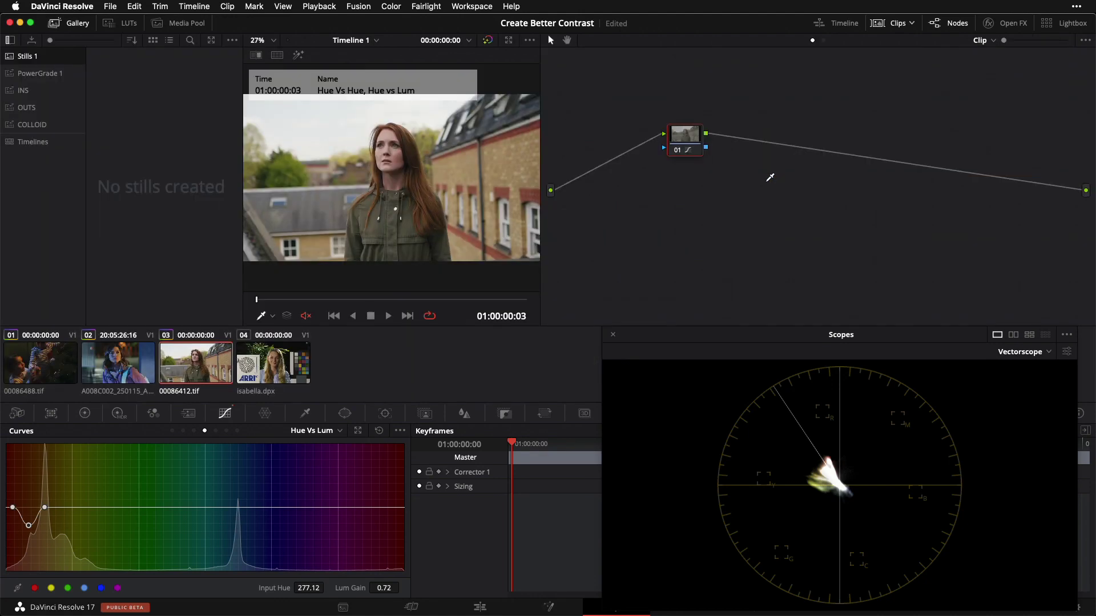
click(283, 370)
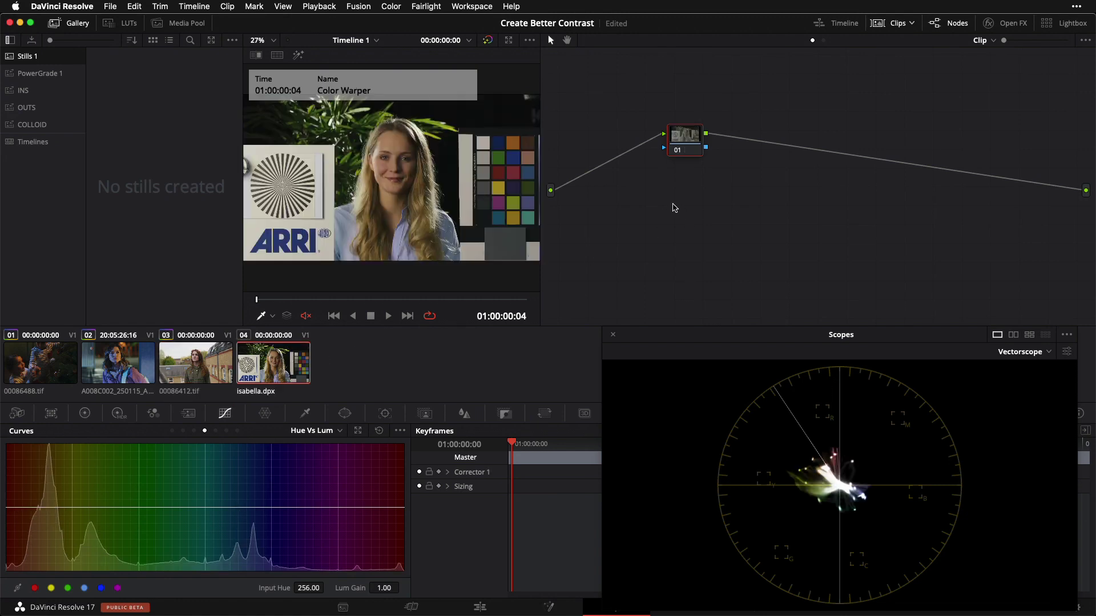
click(265, 413)
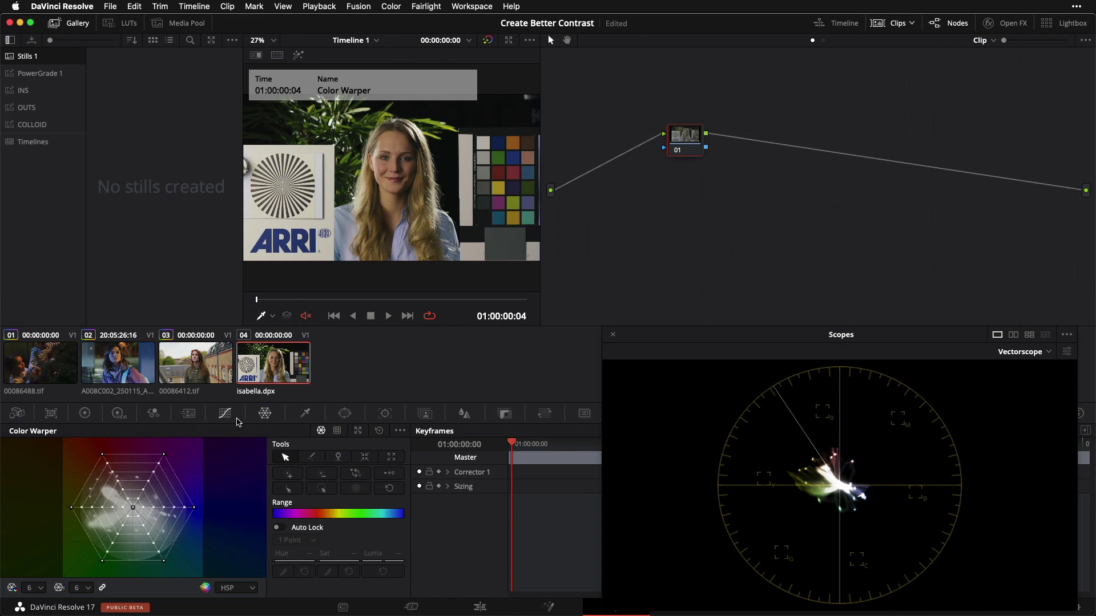
click(225, 413)
click(338, 431)
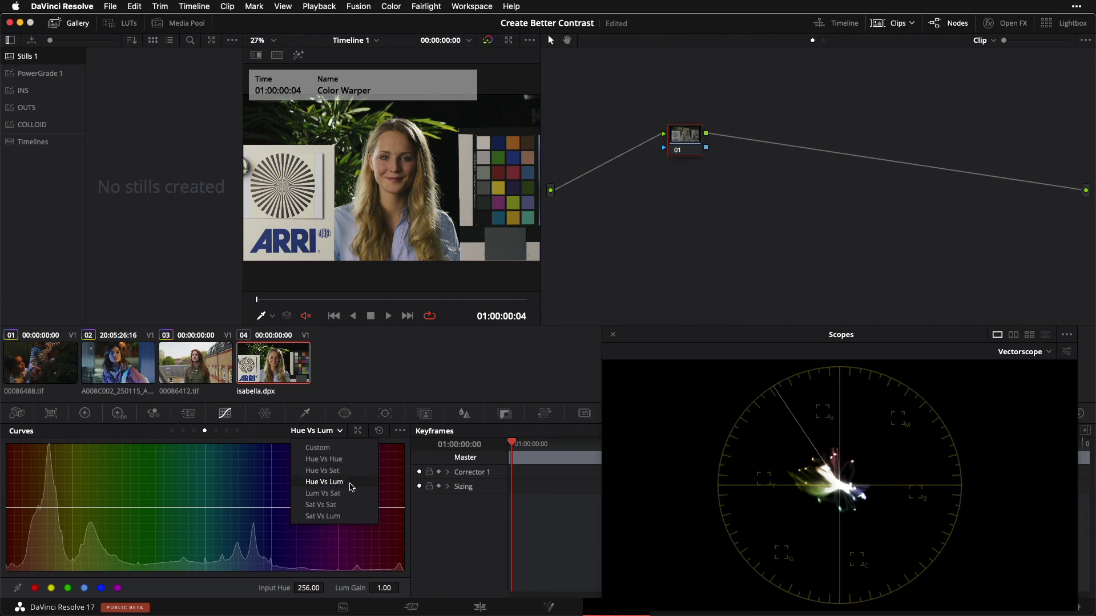
click(274, 415)
click(272, 415)
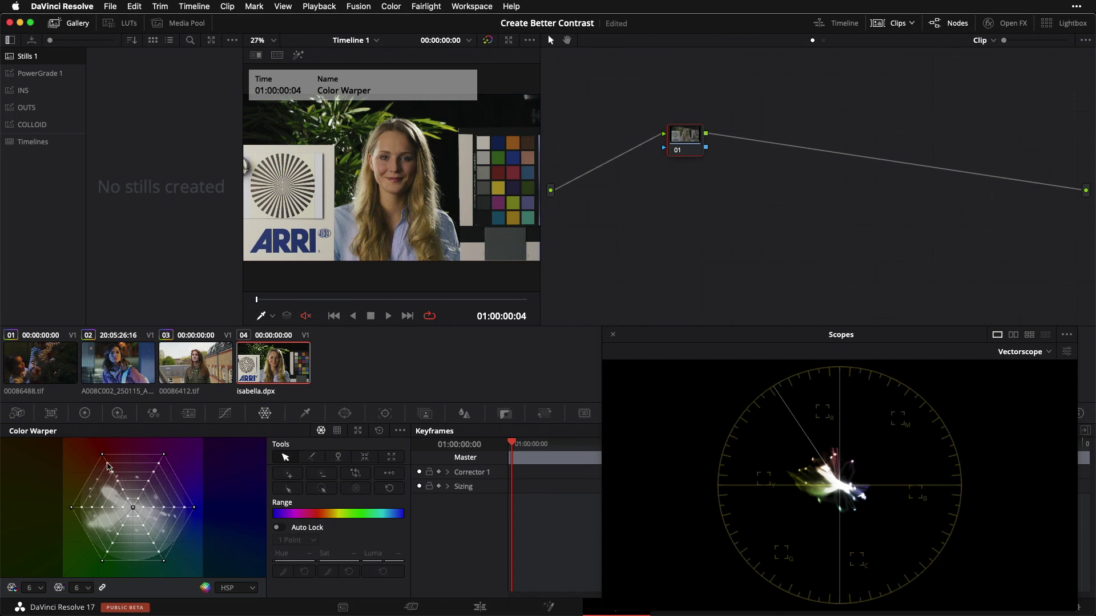
key(alt+f)
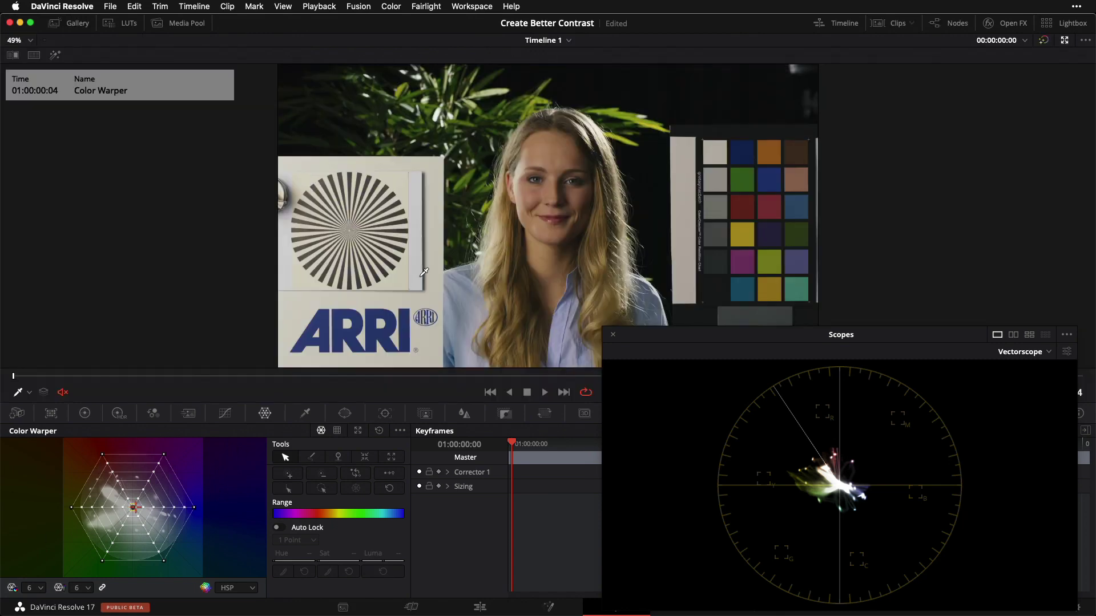
click(103, 456)
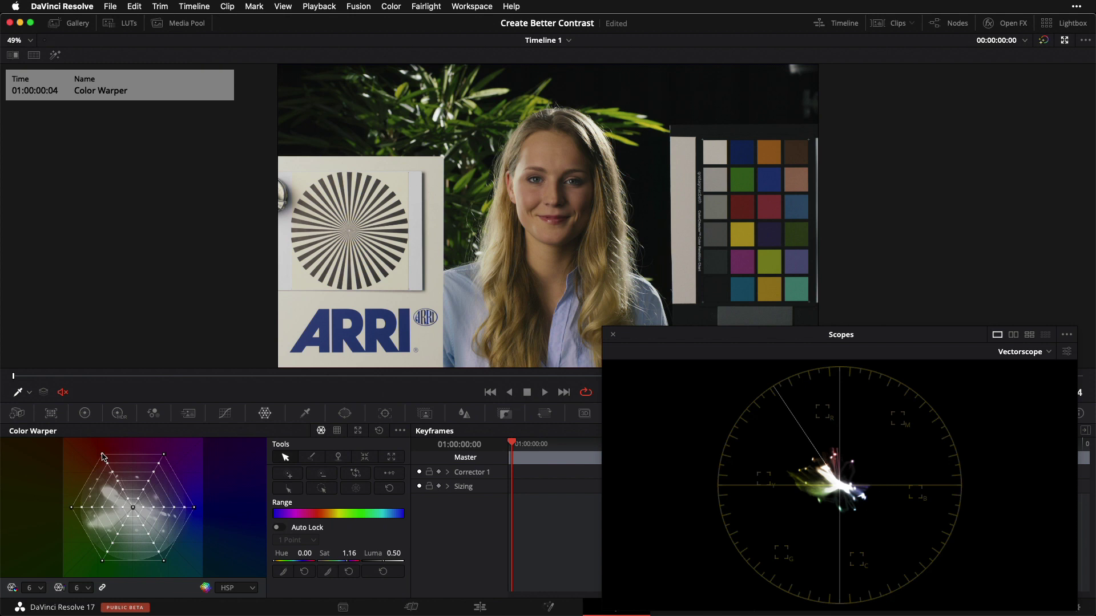
drag(103, 457, 119, 488)
key(ctrl+z)
drag(103, 456, 83, 476)
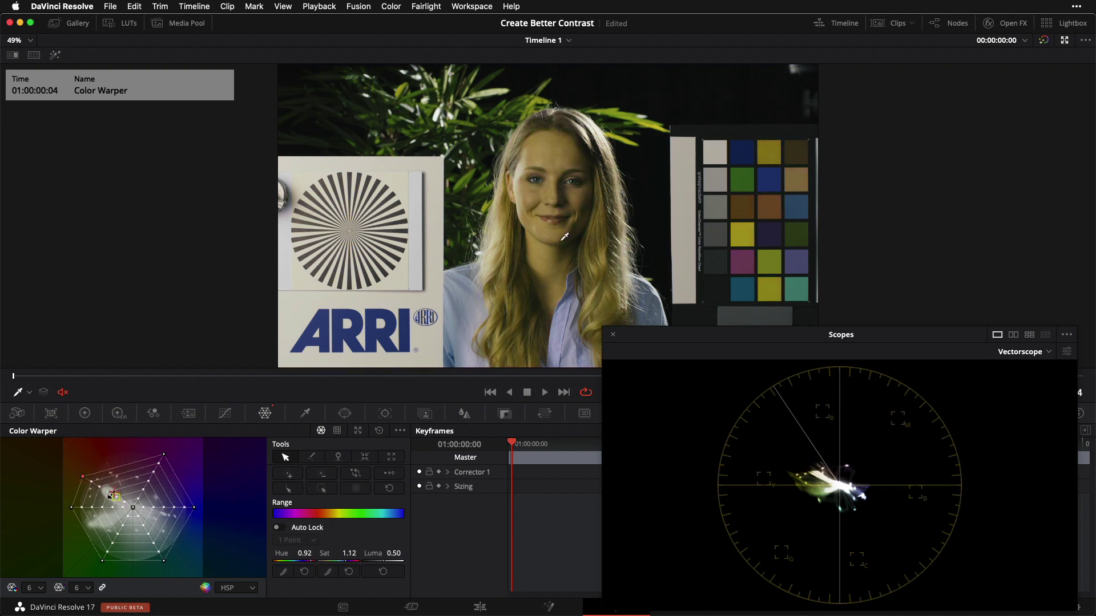
key(super+z)
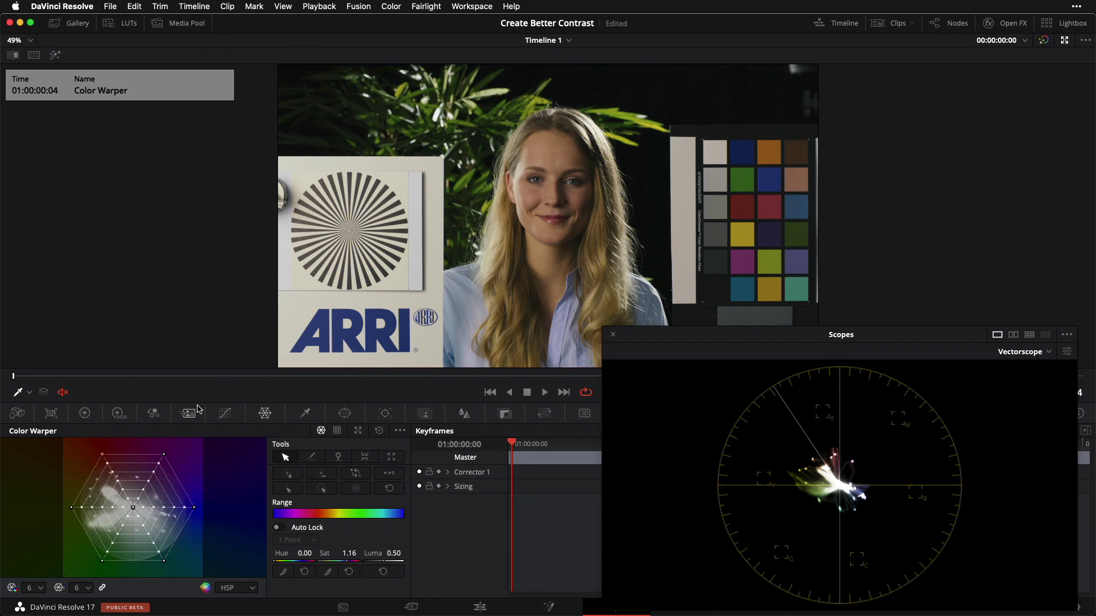
Step: Lower the chosen warper point's luma from 0.50 to 0.45, then reselect the top-left mesh point
drag(397, 553, 360, 558)
drag(220, 567, 39, 587)
click(227, 414)
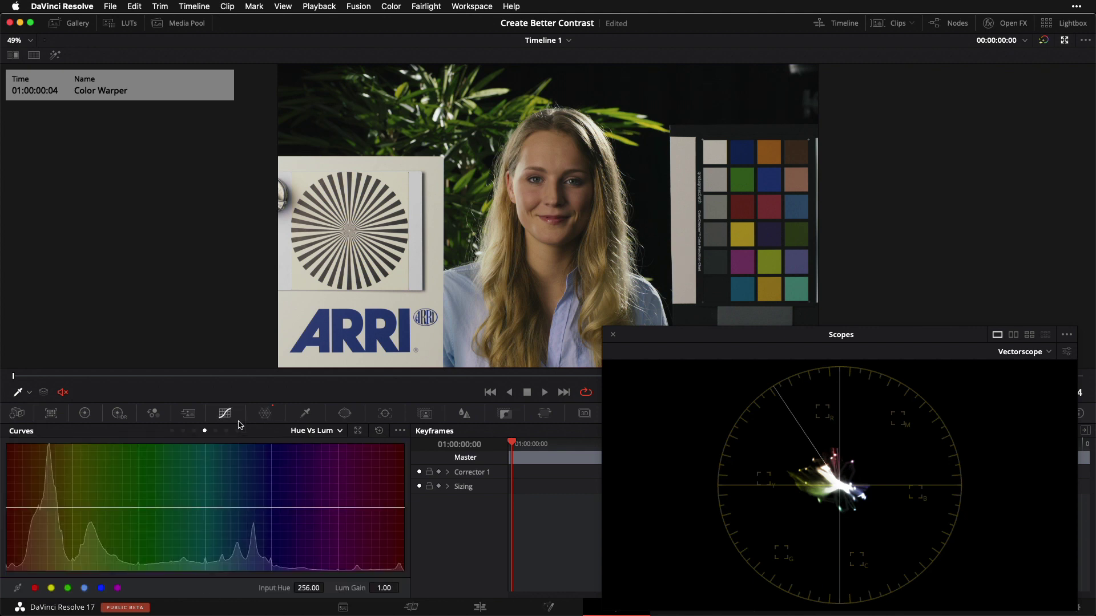
click(317, 430)
click(335, 464)
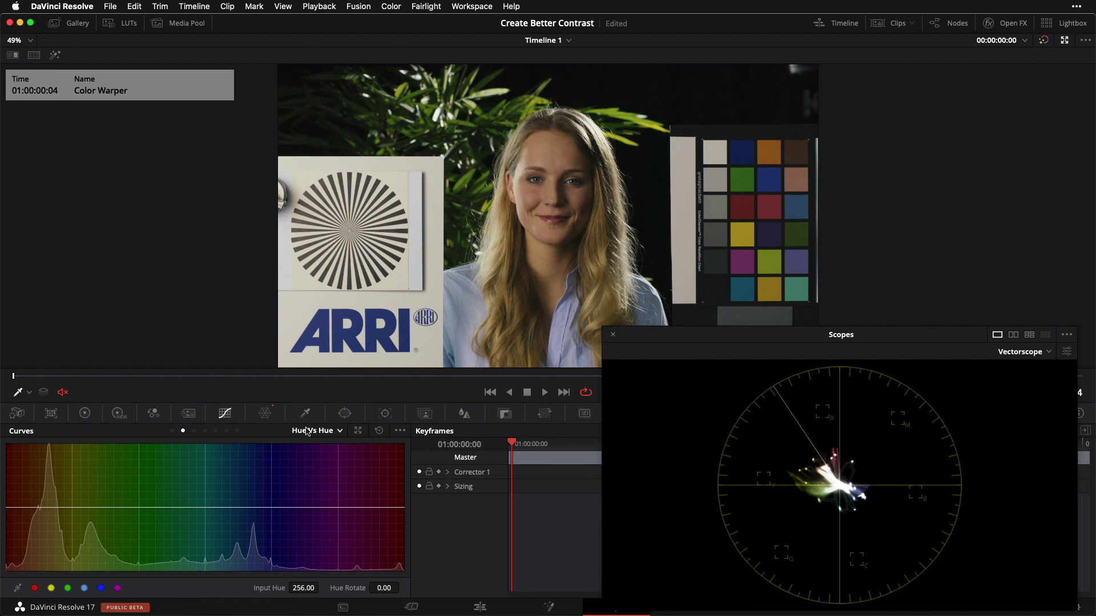
click(266, 414)
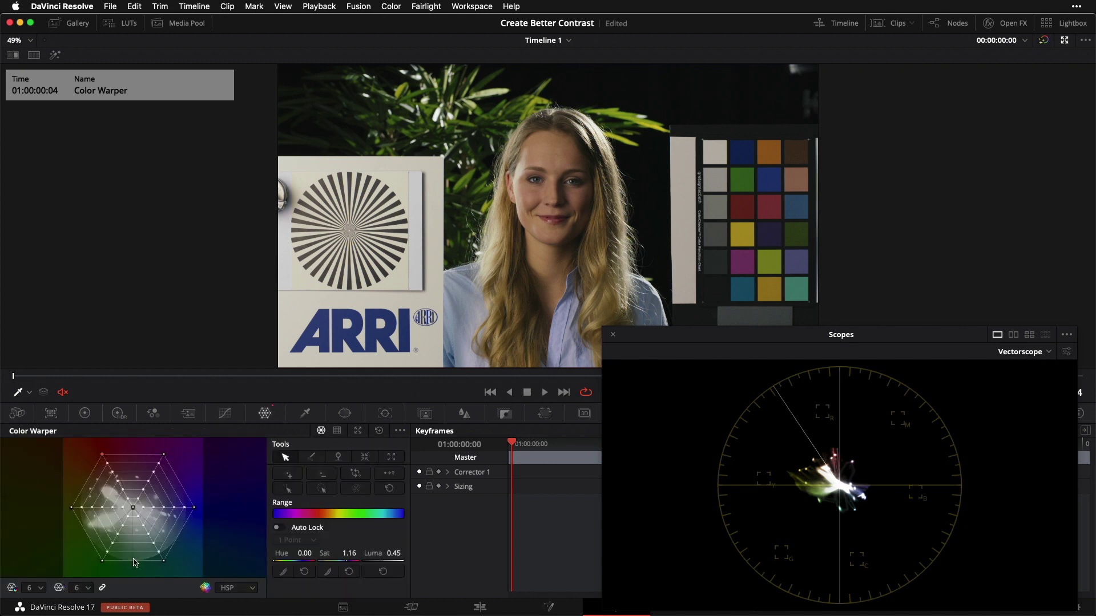
click(103, 455)
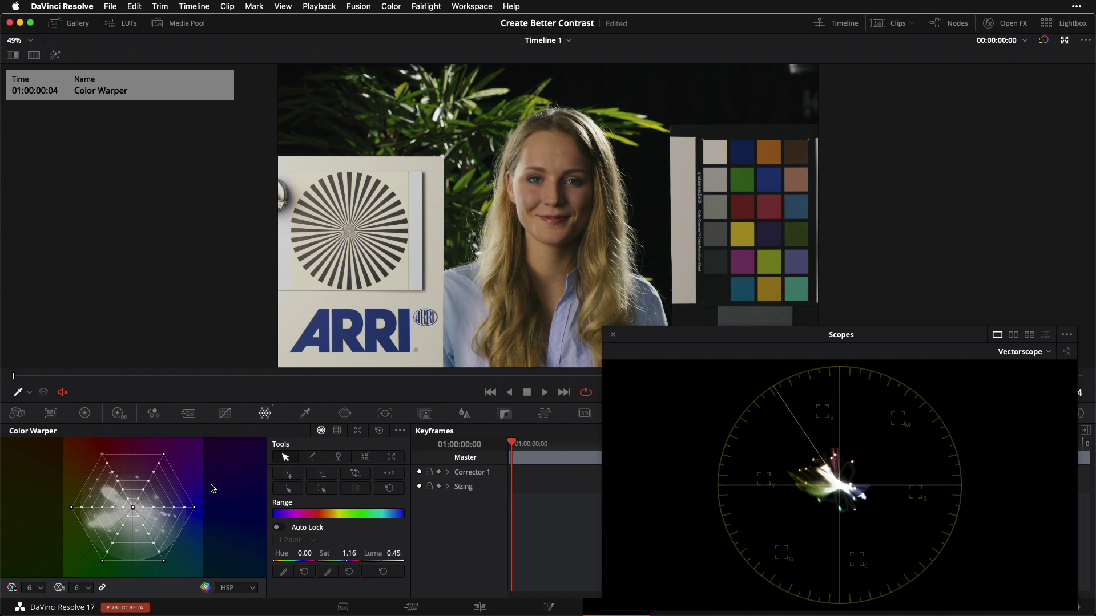